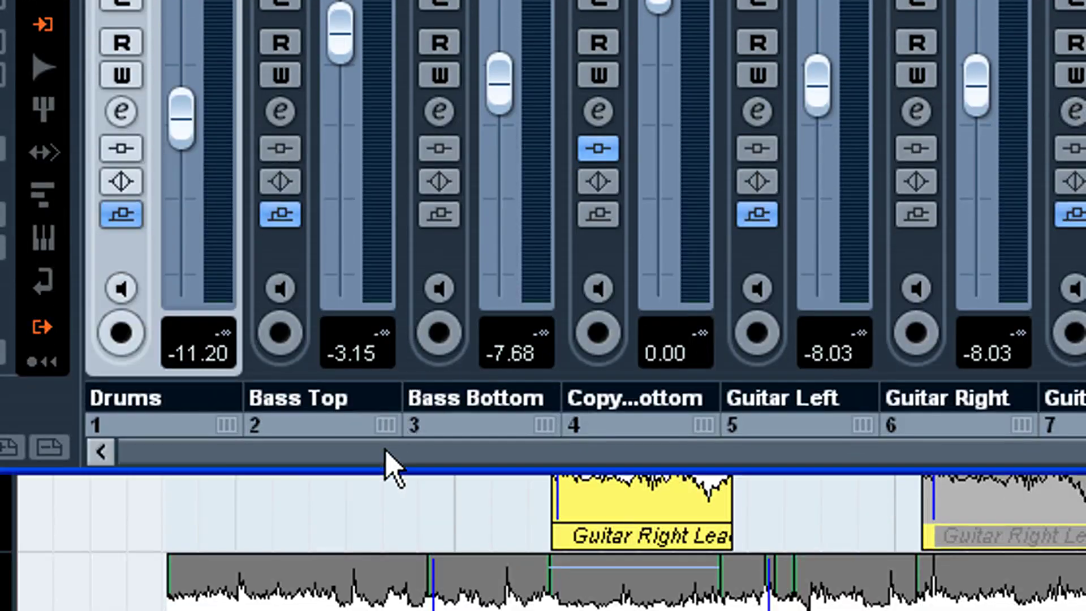
- Look through the Add Track and track-list menus, then bring up Devices > Mixer 3
{"action": "left_click_drag", "start_coordinate": [384, 610], "coordinate": [1085, 610]}
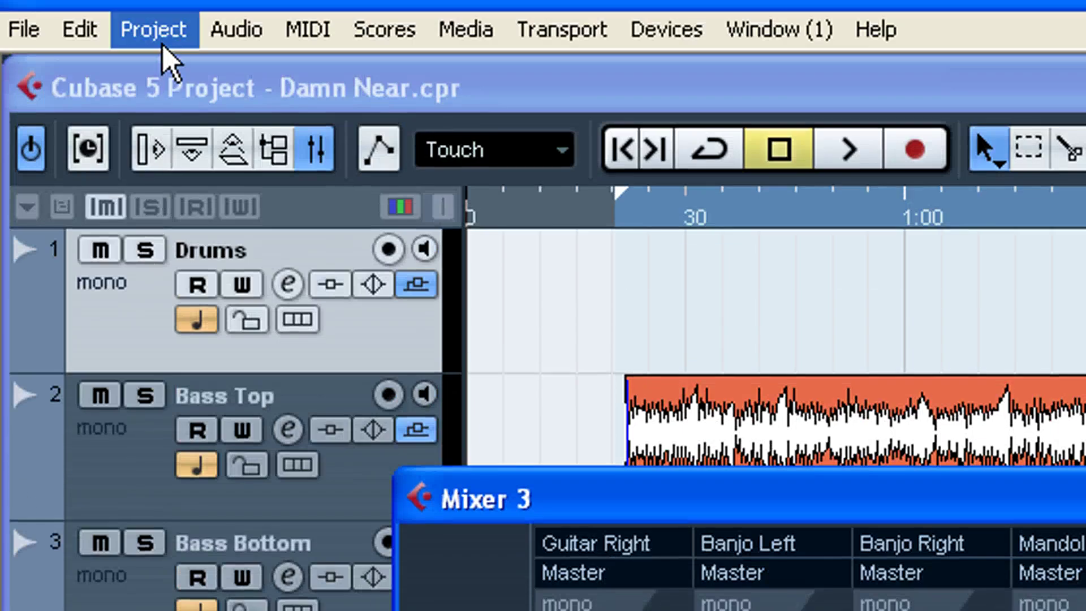
{"action": "left_click", "coordinate": [153, 30]}
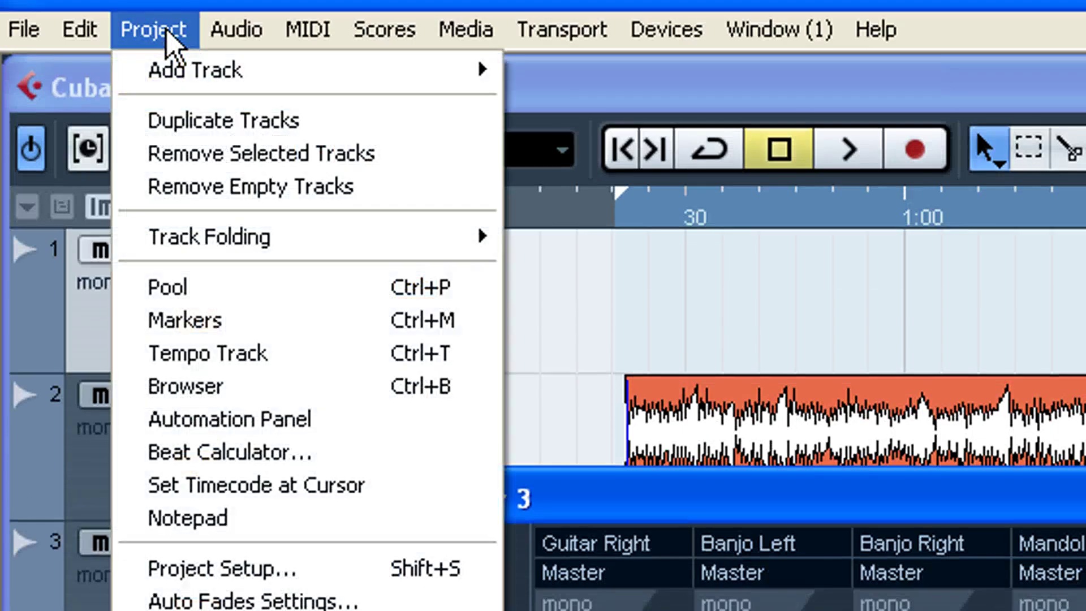
{"action": "mouse_move", "coordinate": [182, 79]}
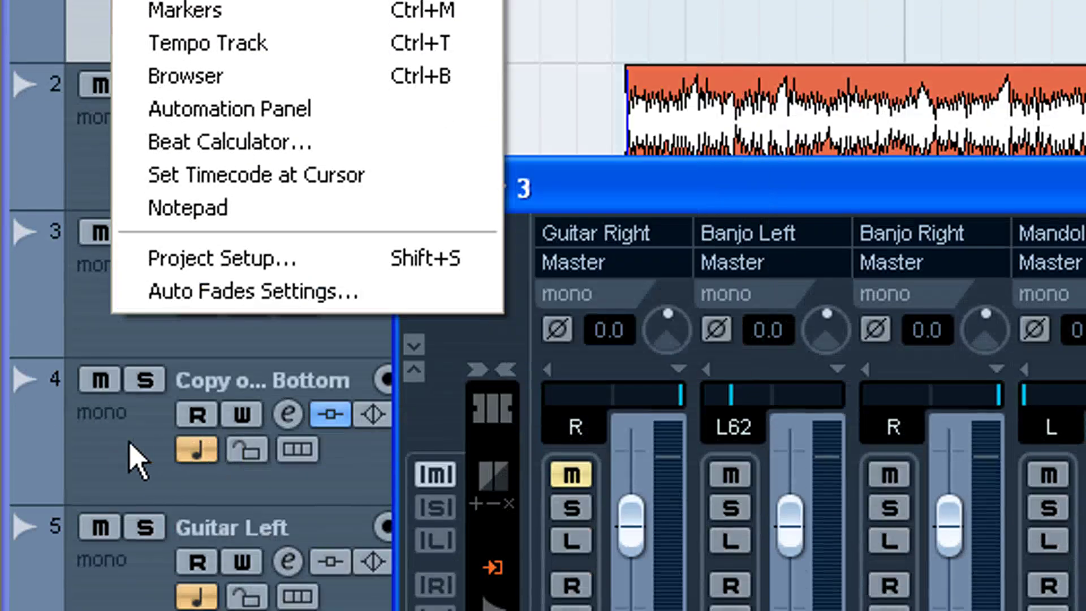
{"action": "right_click", "coordinate": [130, 443]}
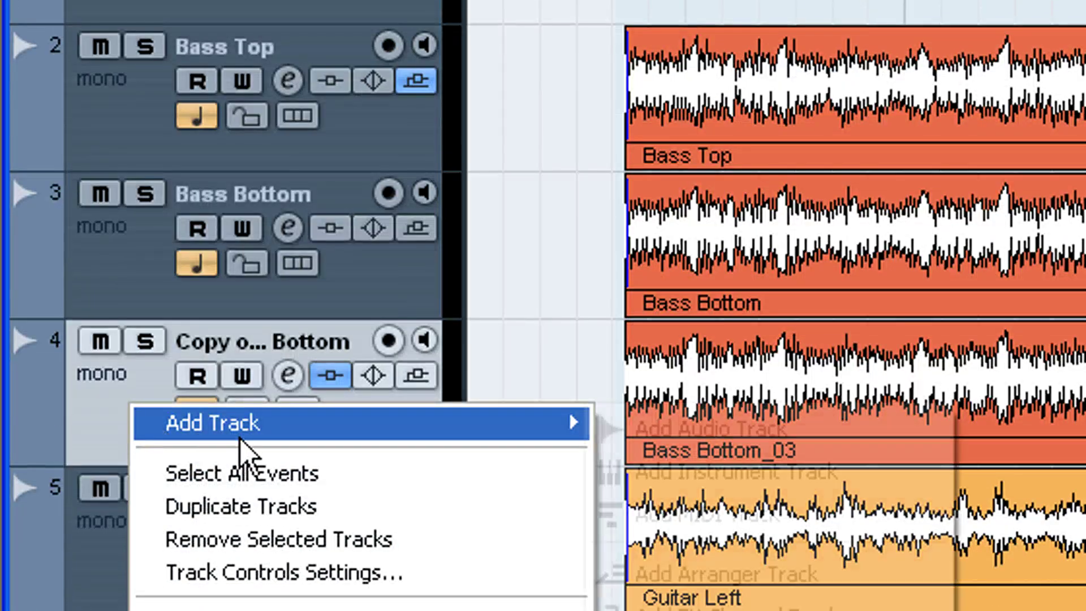
{"action": "mouse_move", "coordinate": [237, 472]}
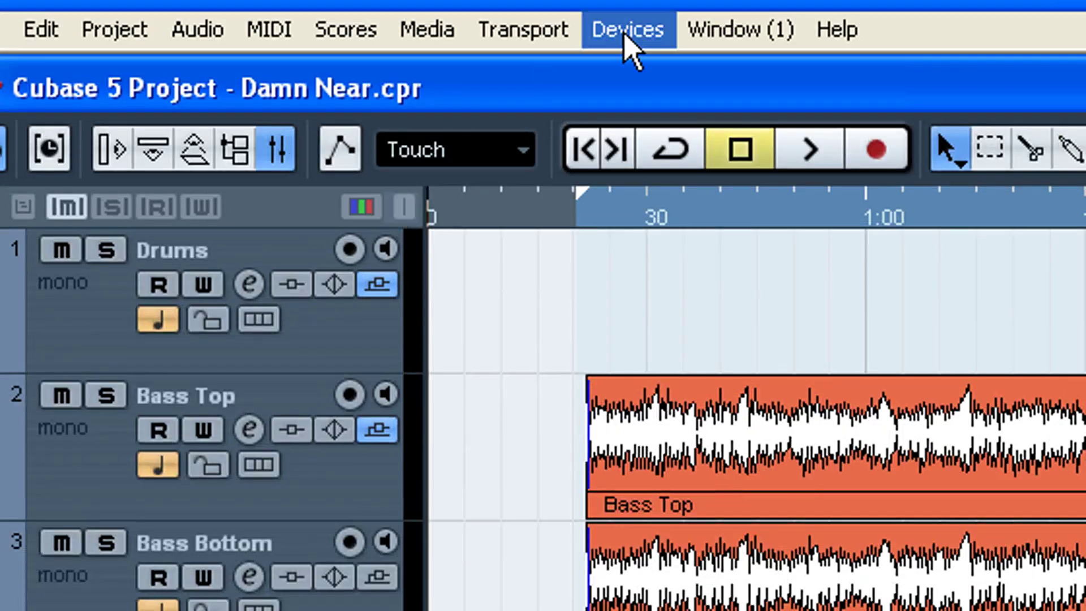
{"action": "left_click", "coordinate": [661, 29]}
{"action": "left_click", "coordinate": [660, 269]}
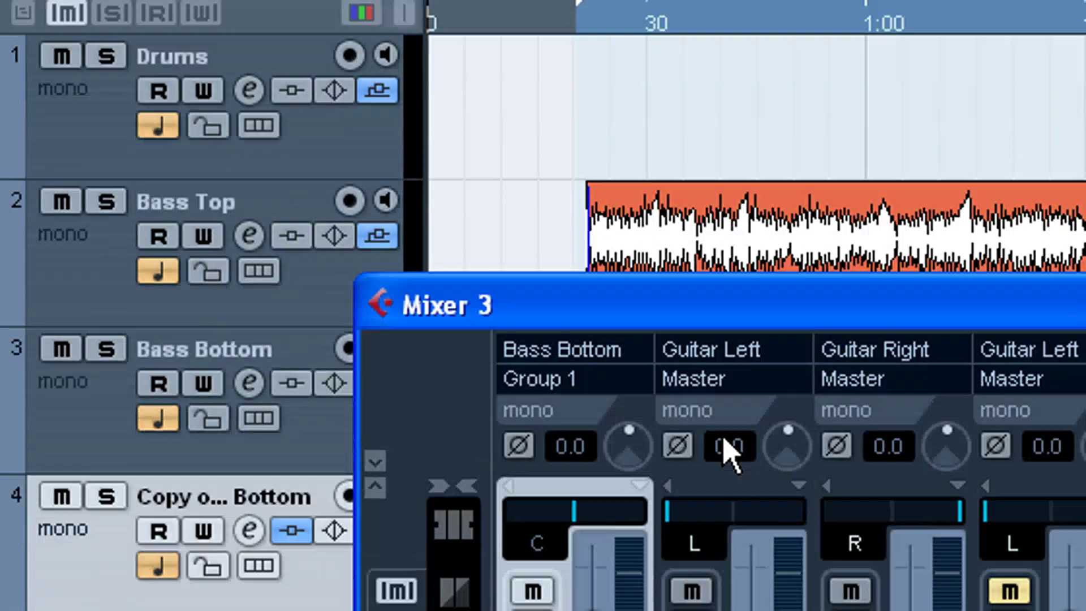
- Add one stereo group channel from the mixer, creating Group 2 as track 20
{"action": "right_click", "coordinate": [815, 440]}
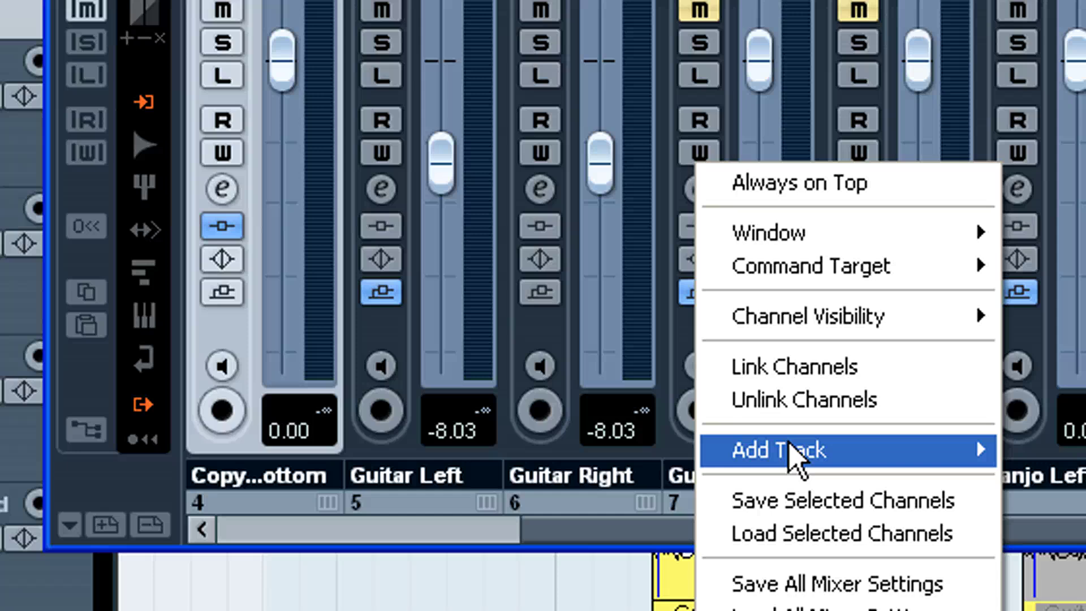
{"action": "mouse_move", "coordinate": [909, 607]}
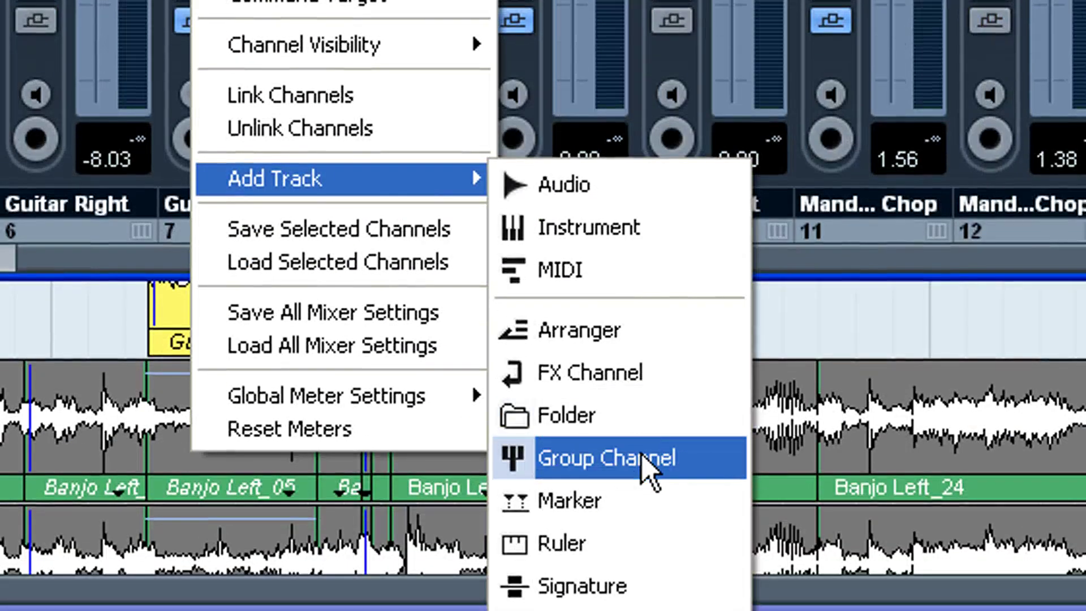
{"action": "left_click", "coordinate": [642, 494]}
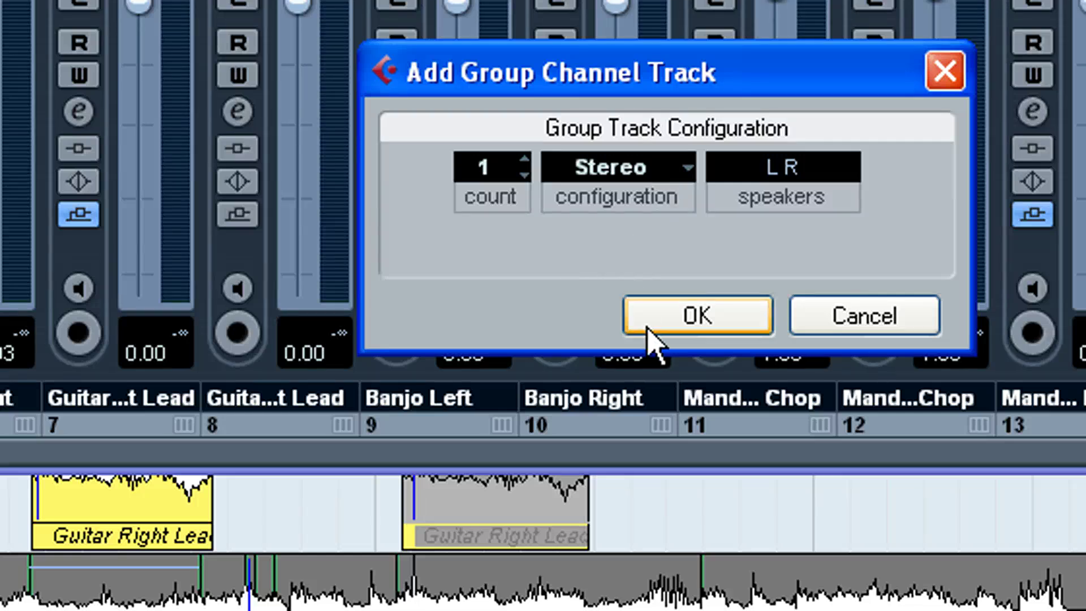
{"action": "left_click", "coordinate": [669, 330]}
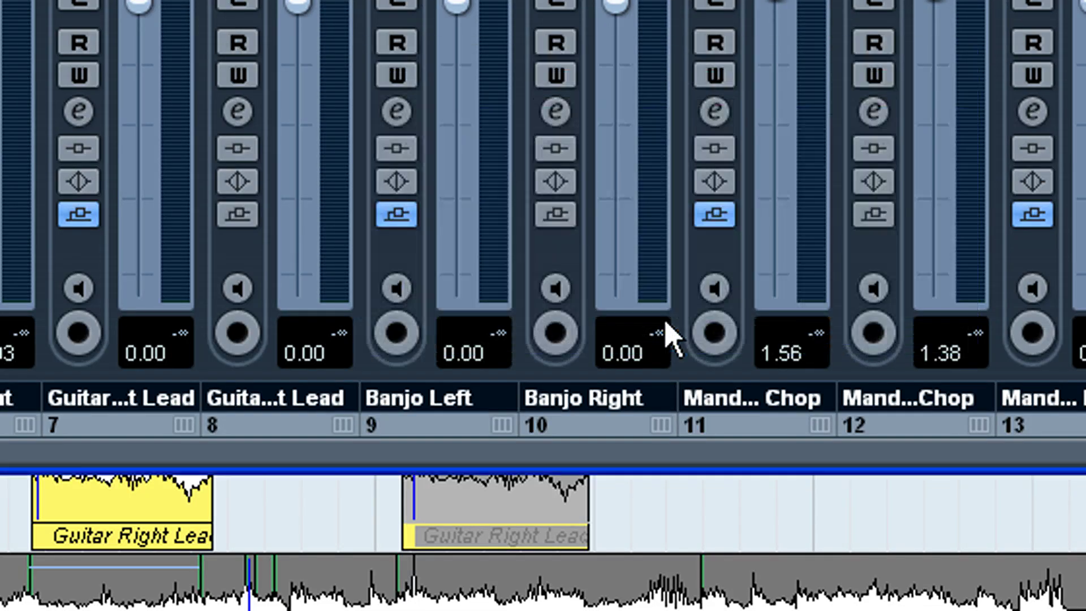
{"action": "left_click", "coordinate": [612, 453]}
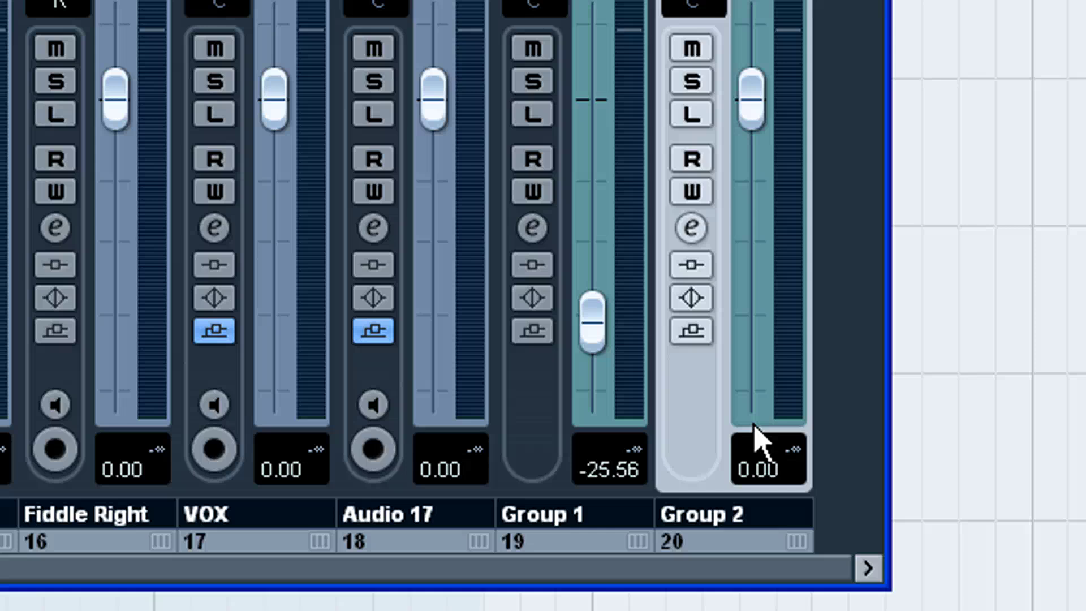
- Rename the Group 2 channel (track 20) to 'Instruments'
{"action": "double_click", "coordinate": [735, 518]}
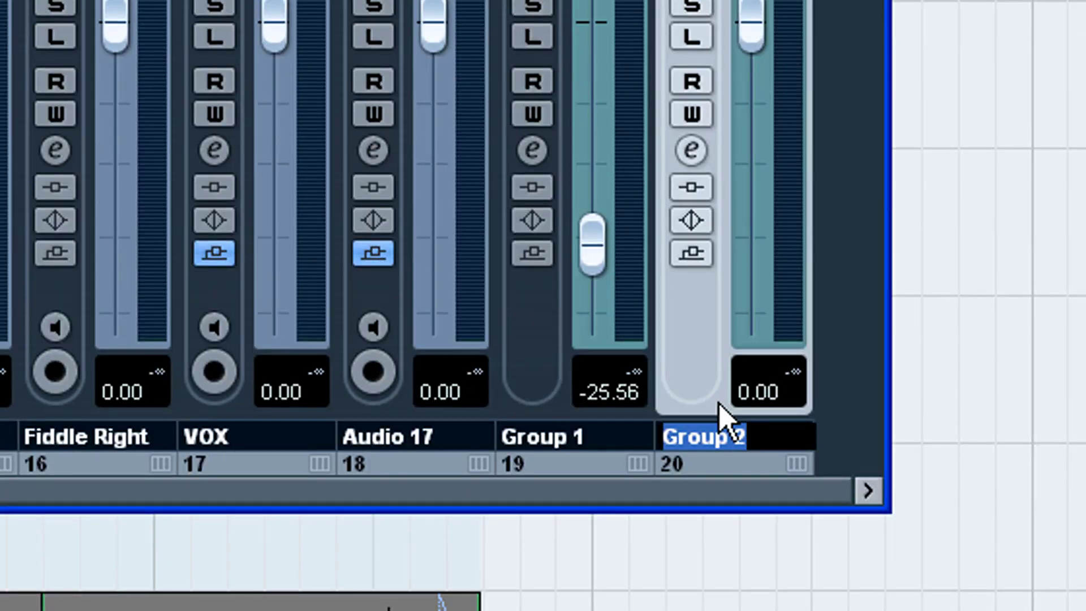
{"action": "type", "text": "Instruments"}
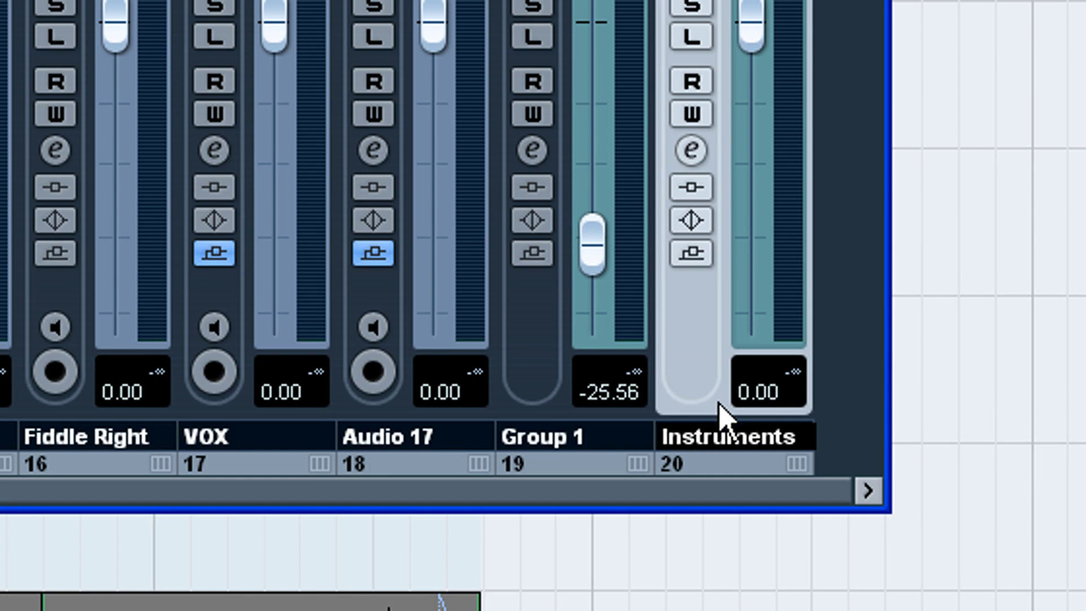
{"action": "key", "text": "Return"}
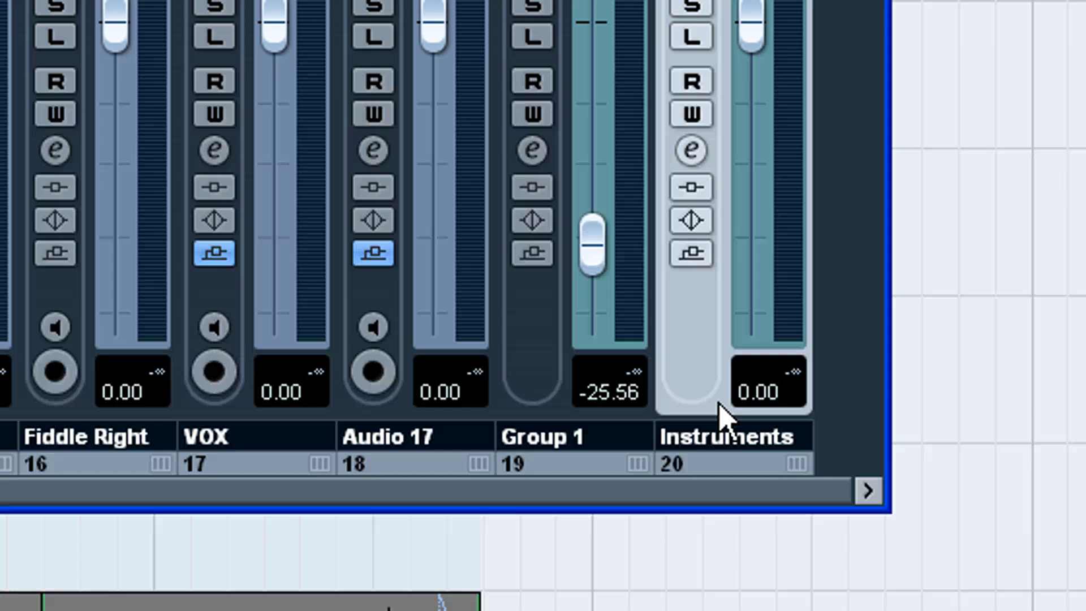
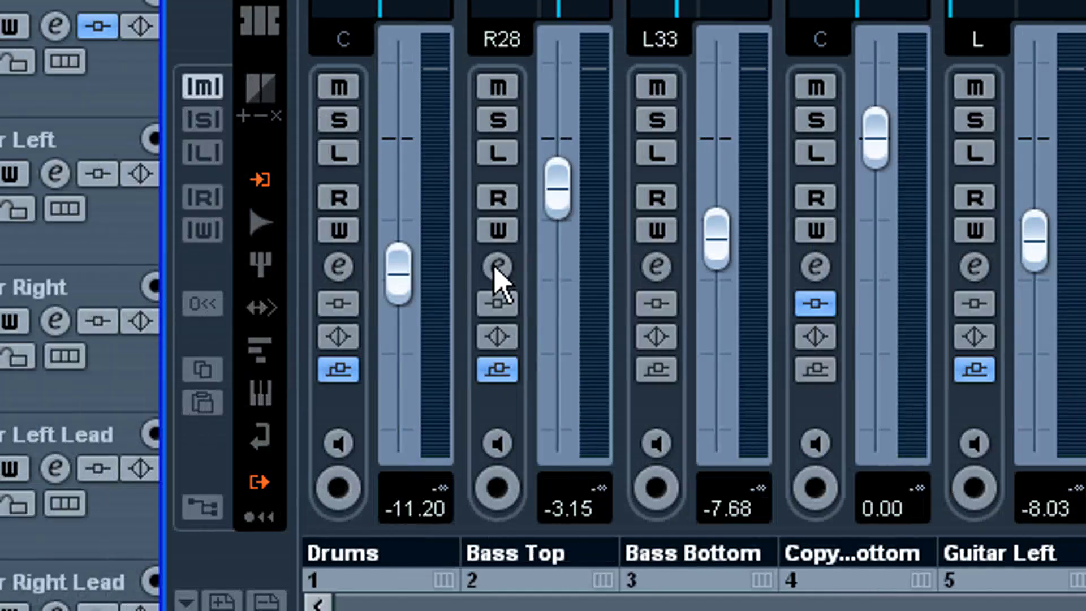
{"action": "left_click", "coordinate": [109, 189]}
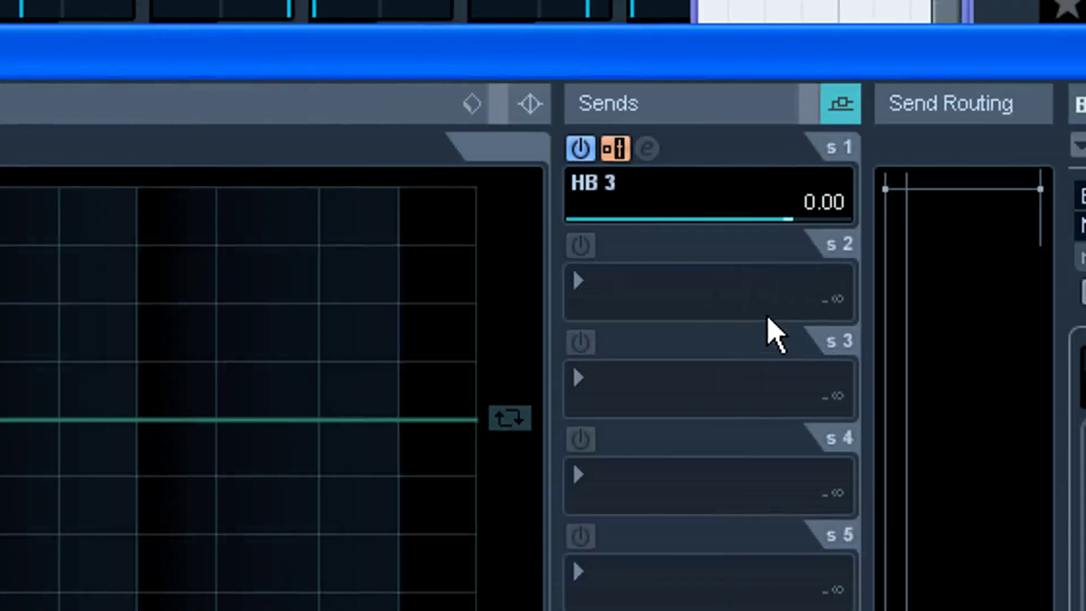
{"action": "left_click", "coordinate": [727, 308]}
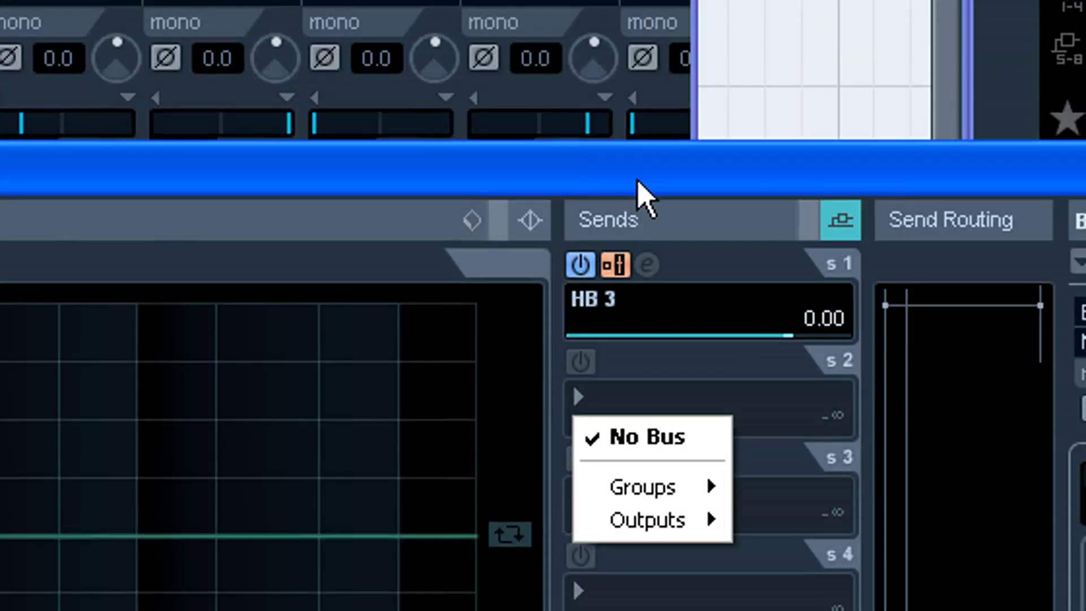
{"action": "key", "text": "Escape"}
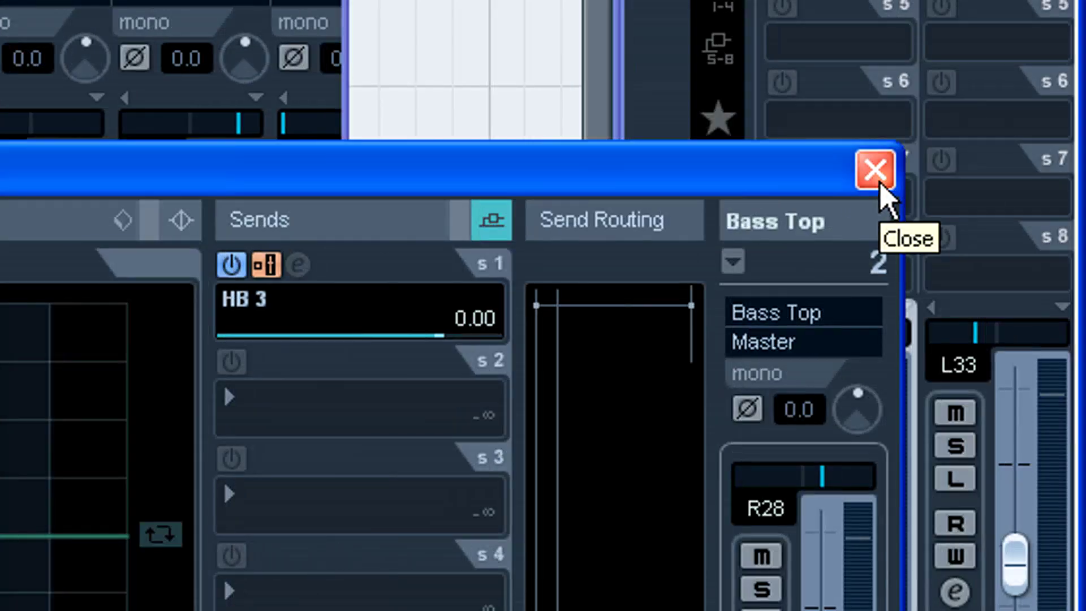
{"action": "left_click", "coordinate": [880, 184]}
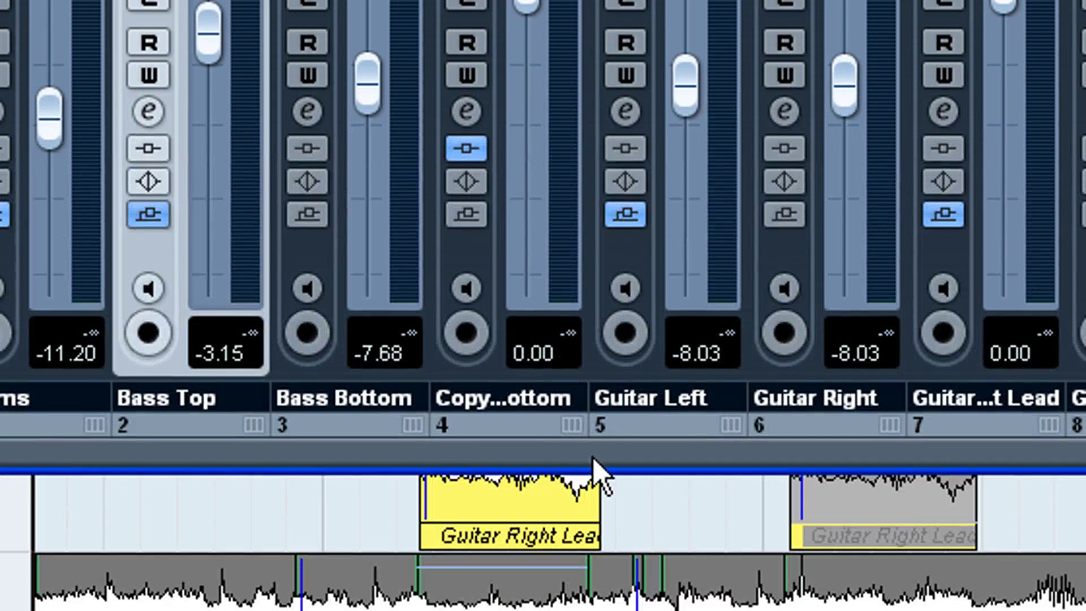
- Rename mixer channel 20 from 'Instruments' to 'Banjo'
{"action": "left_click_drag", "start_coordinate": [594, 469], "coordinate": [800, 453]}
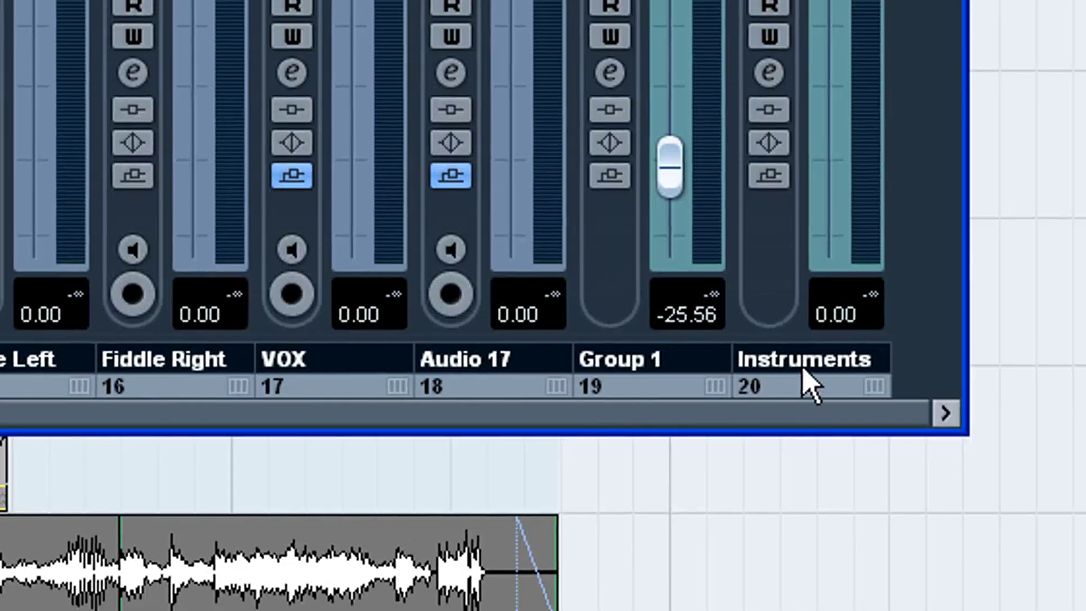
{"action": "left_click", "coordinate": [804, 374]}
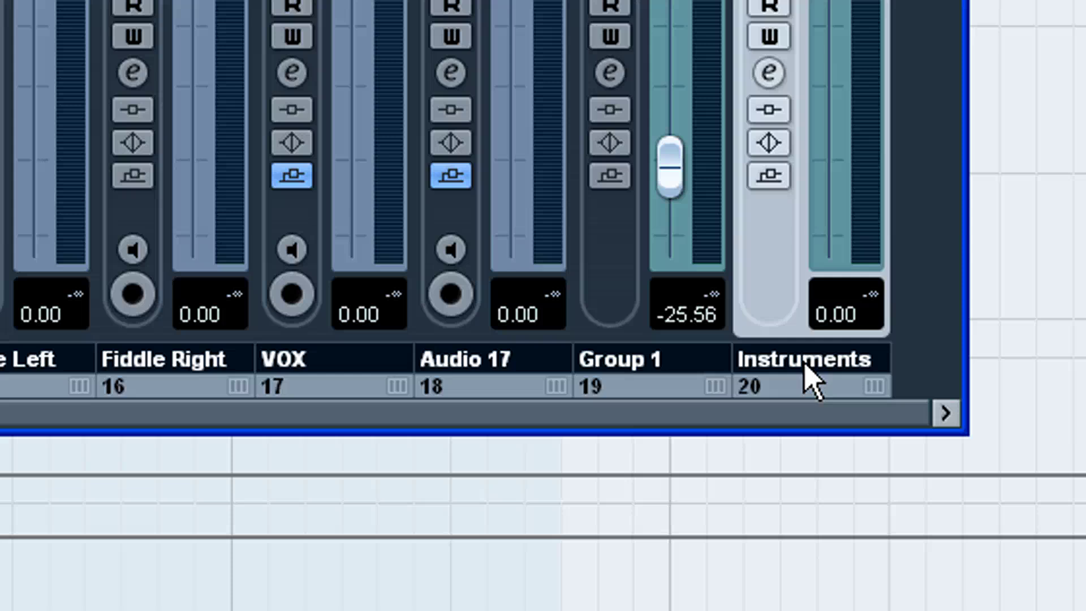
{"action": "double_click", "coordinate": [802, 362]}
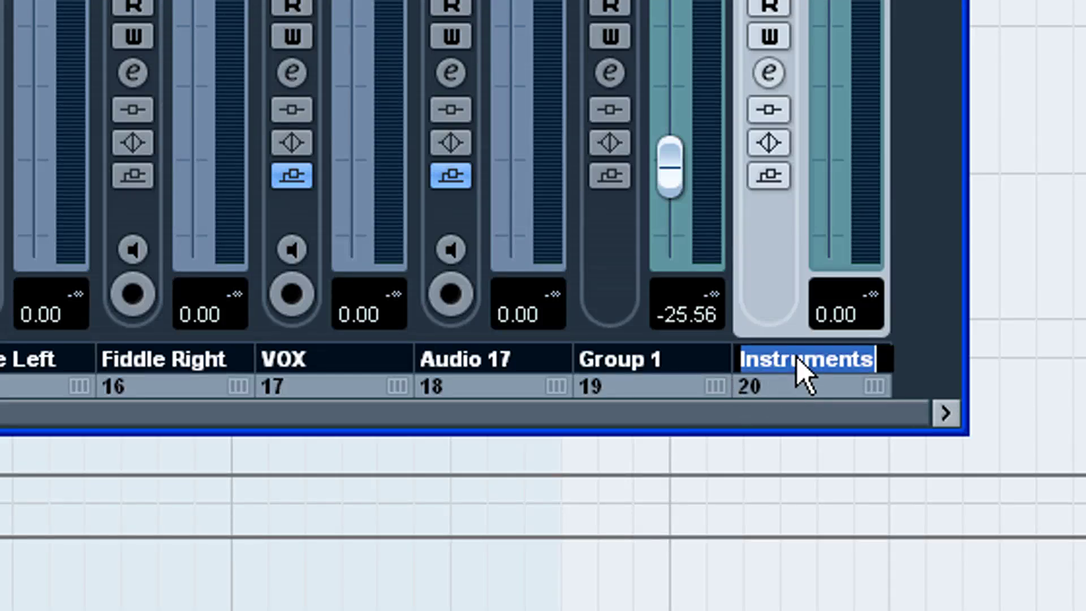
{"action": "type", "text": "Banj"}
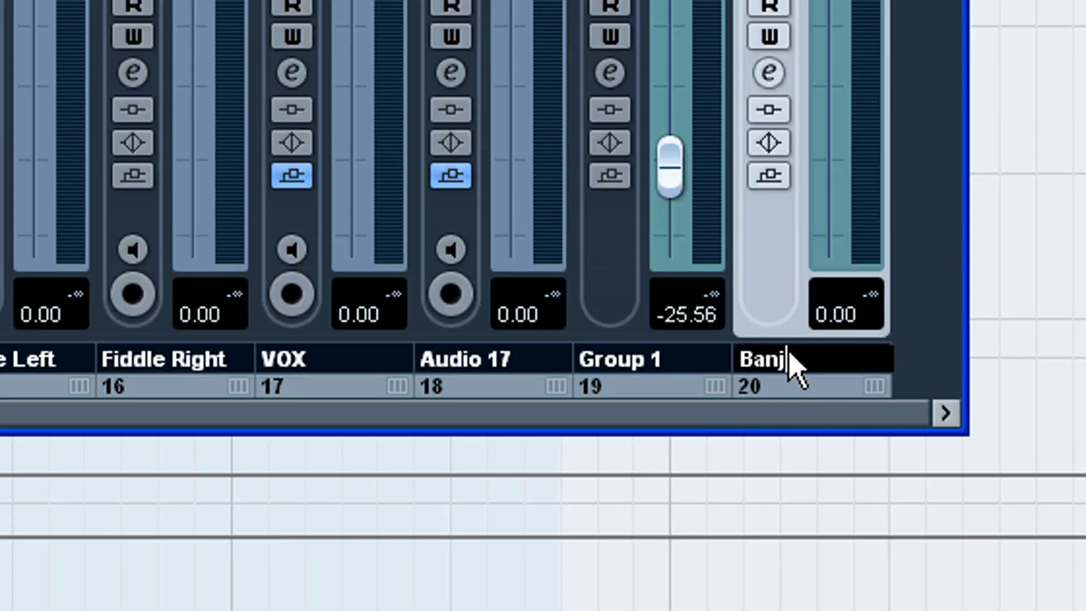
{"action": "type", "text": "o"}
{"action": "key", "text": "Return"}
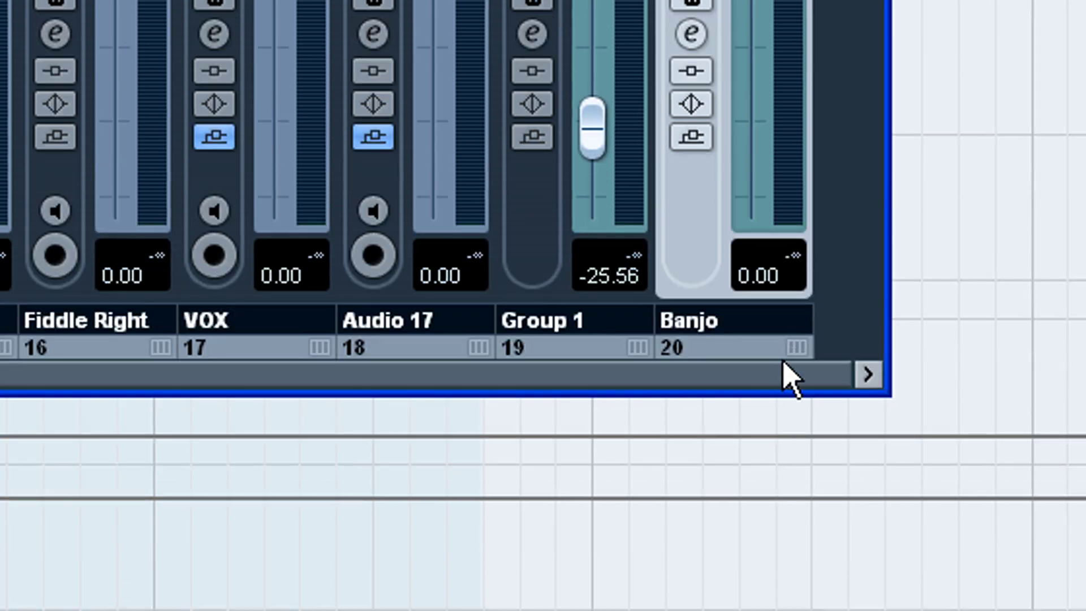
{"action": "left_click_drag", "start_coordinate": [754, 382], "coordinate": [286, 376]}
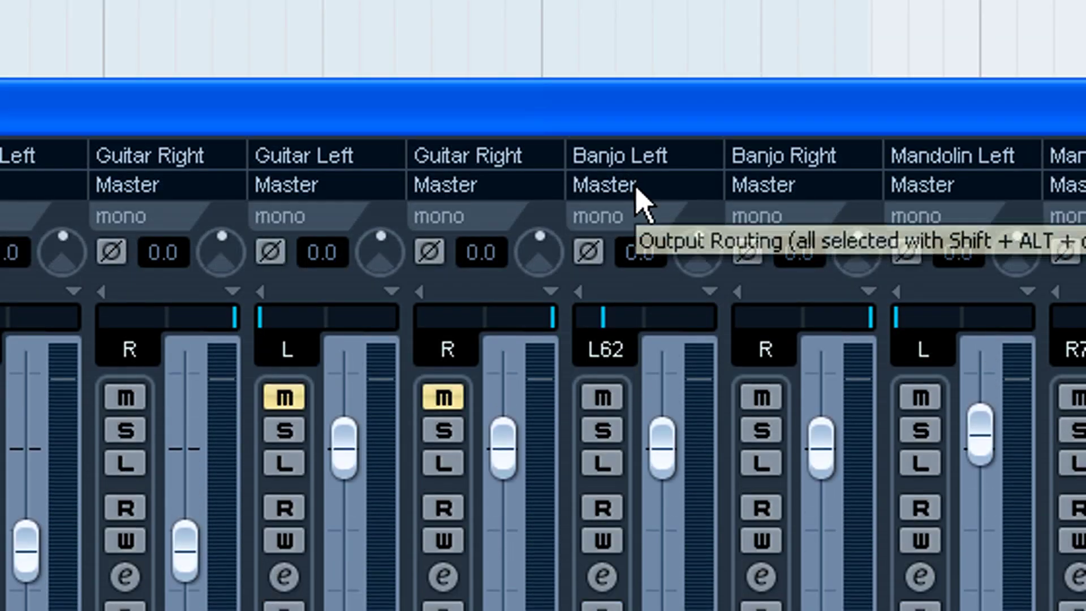
- Check that Banjo Left's output stays on Master and bring up its channel settings
{"action": "left_click", "coordinate": [636, 150]}
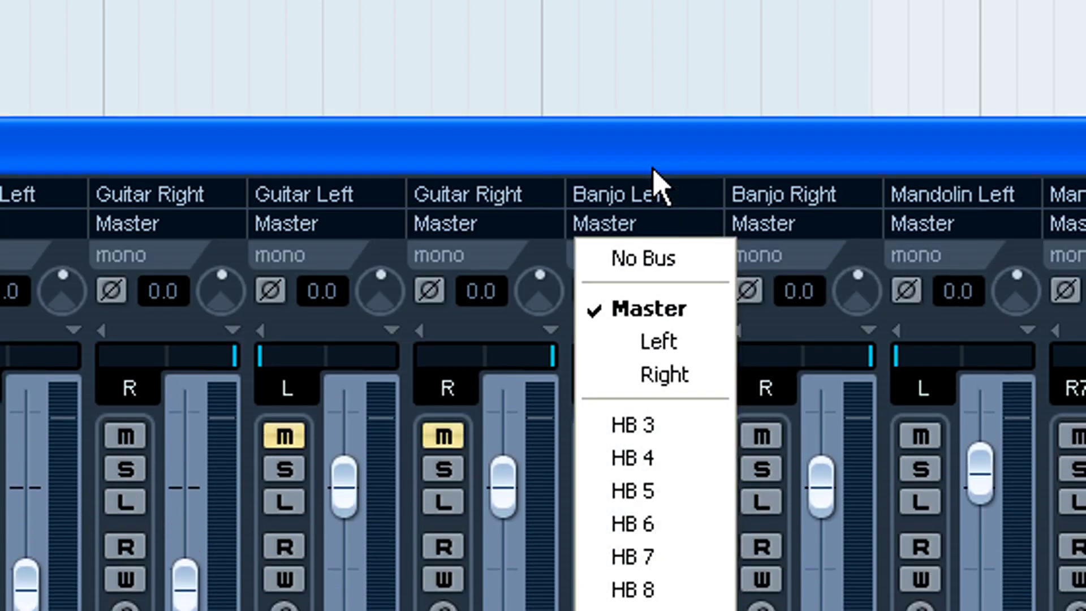
{"action": "left_click", "coordinate": [658, 190]}
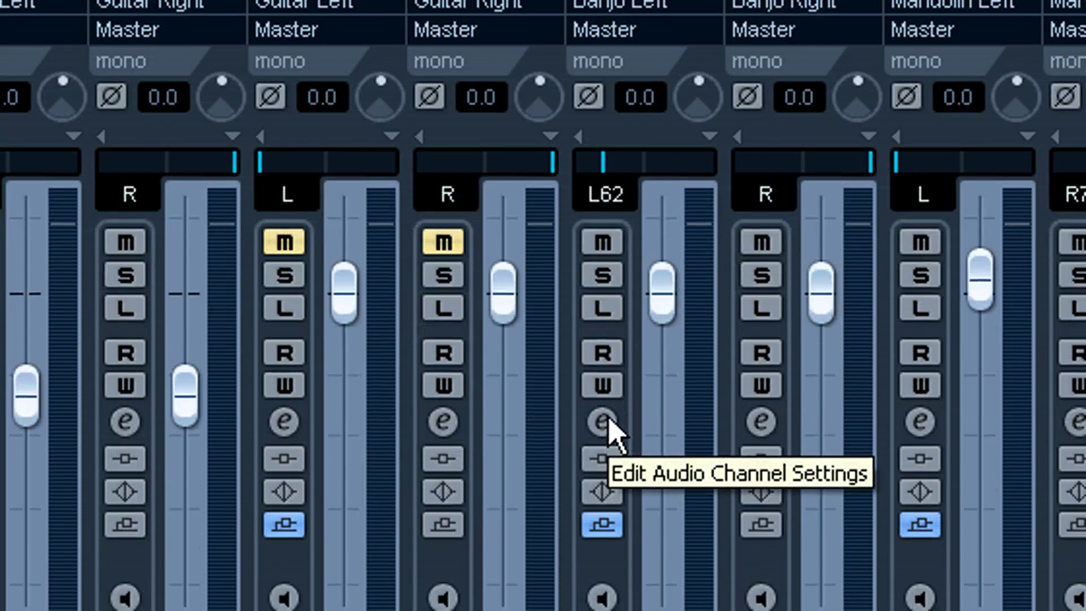
{"action": "left_click", "coordinate": [602, 422]}
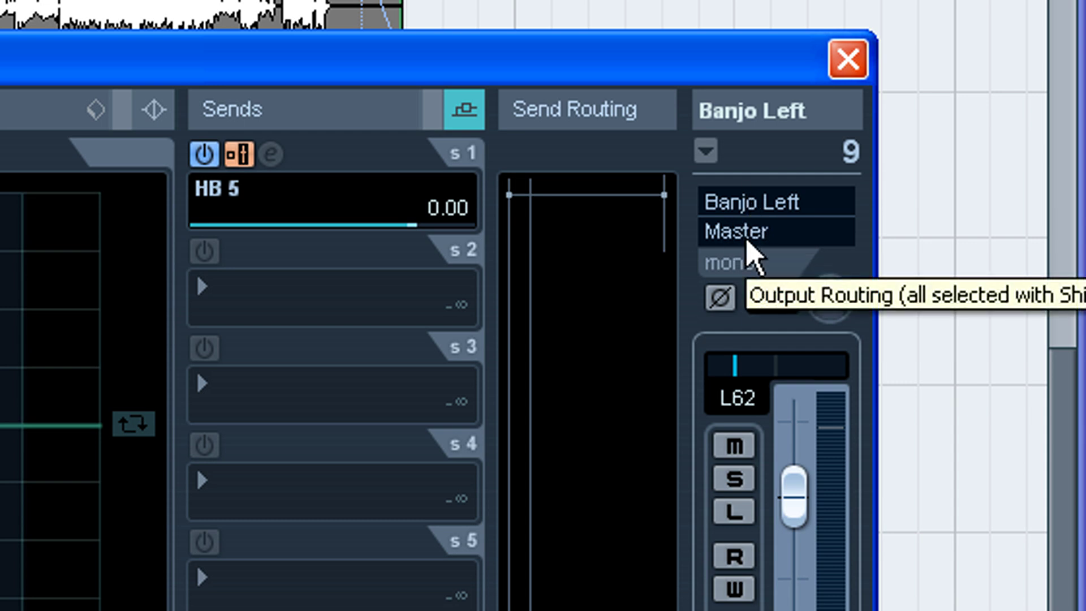
- Route Banjo Left's output to the Banjo group channel
{"action": "left_click", "coordinate": [767, 232]}
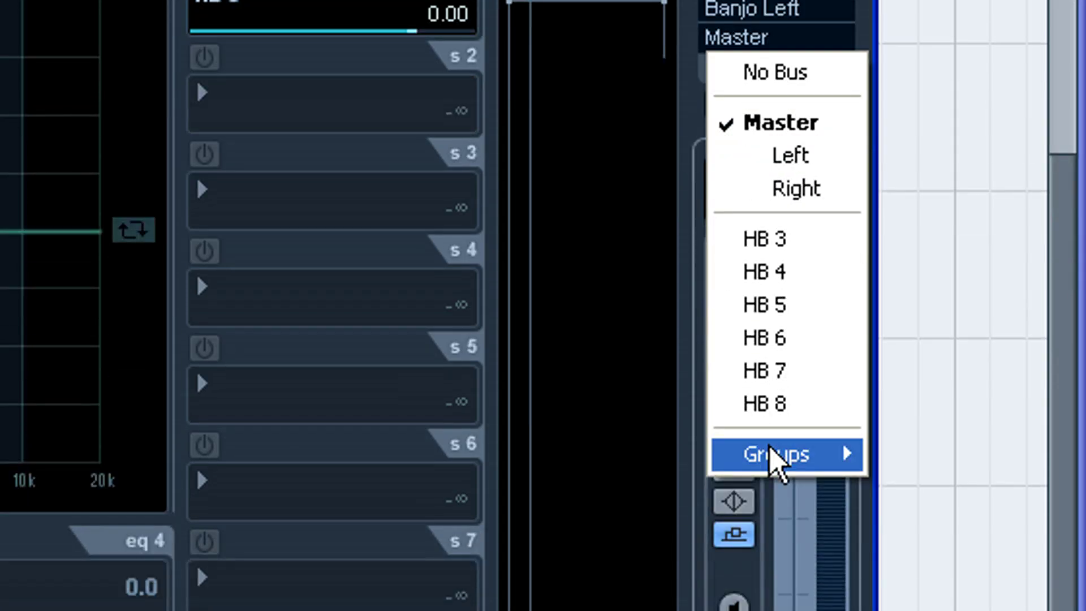
{"action": "mouse_move", "coordinate": [771, 610]}
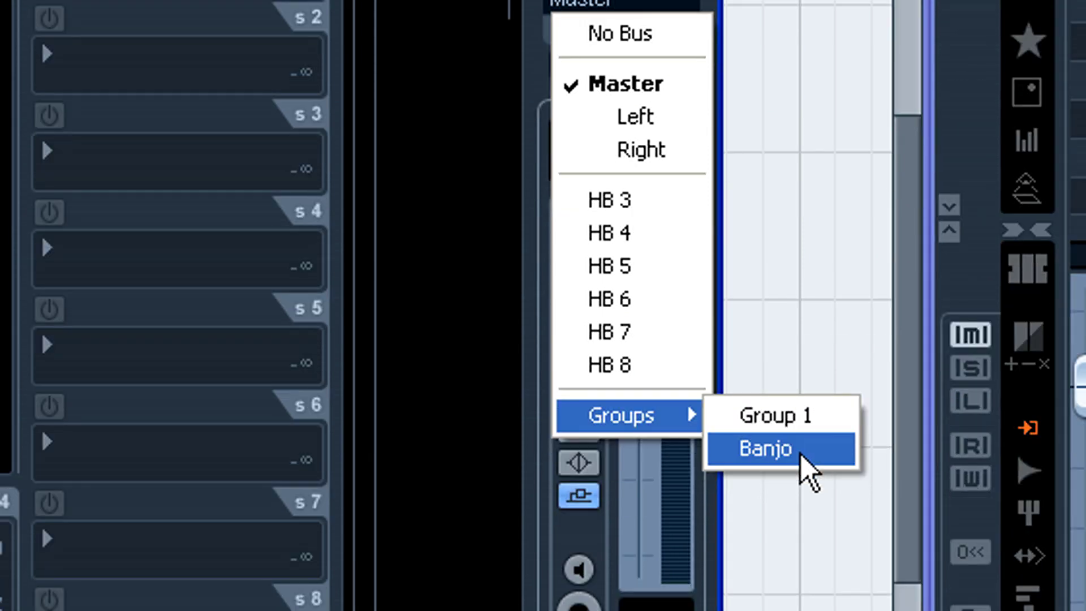
{"action": "left_click", "coordinate": [801, 457]}
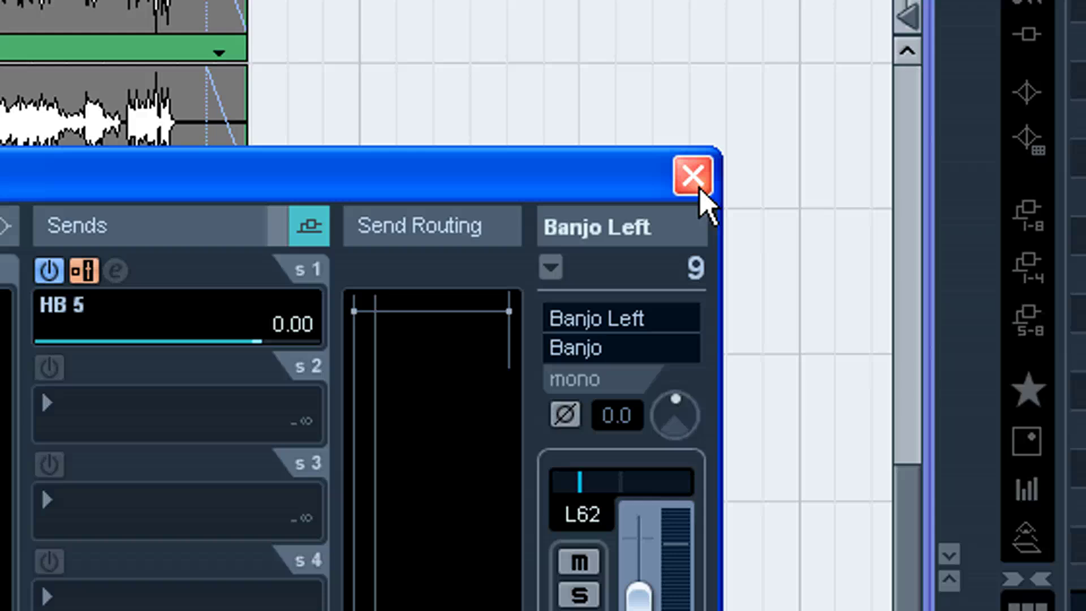
{"action": "left_click", "coordinate": [692, 177]}
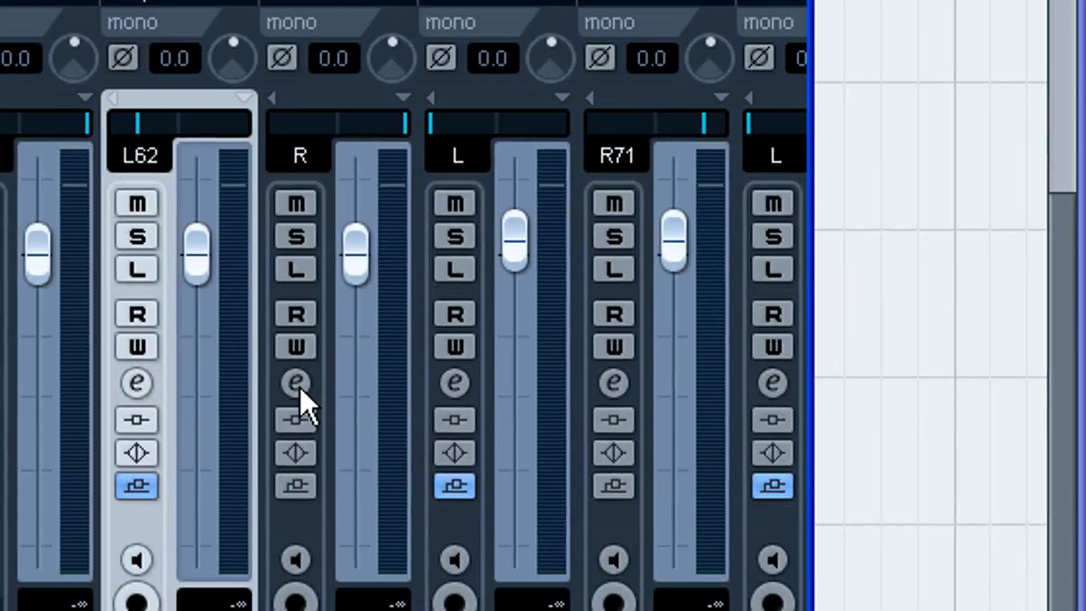
- Route Banjo Right's output to the Banjo group channel as well
{"action": "left_click", "coordinate": [299, 388]}
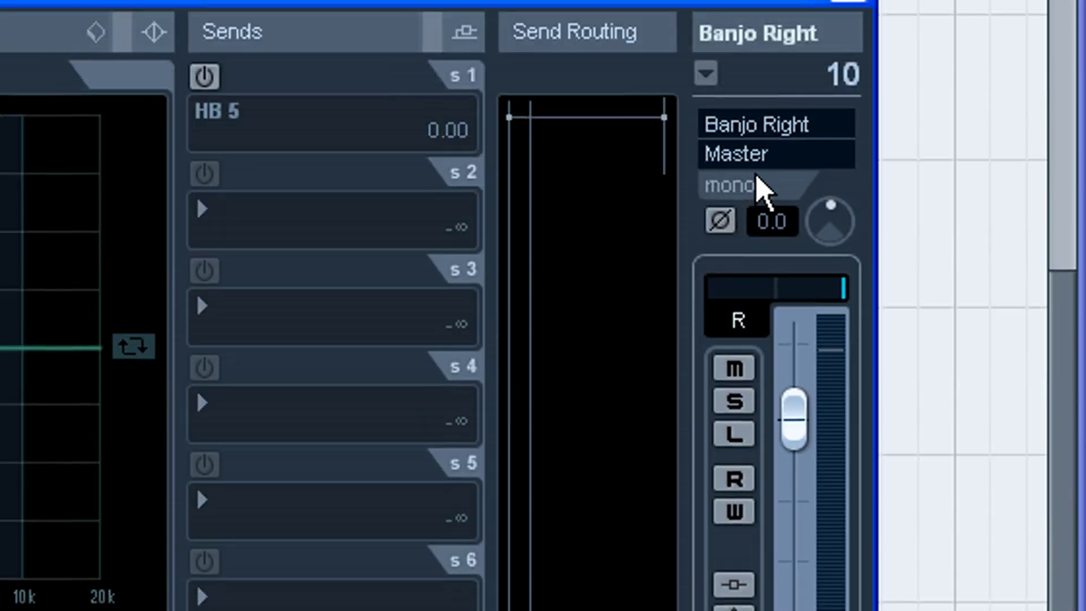
{"action": "left_click", "coordinate": [756, 172]}
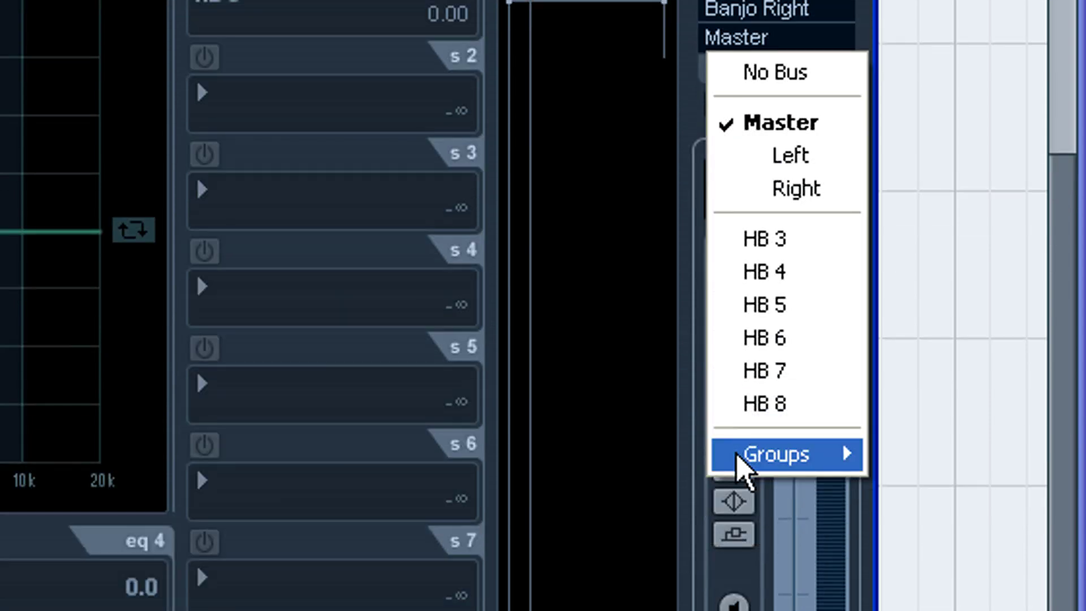
{"action": "mouse_move", "coordinate": [826, 576]}
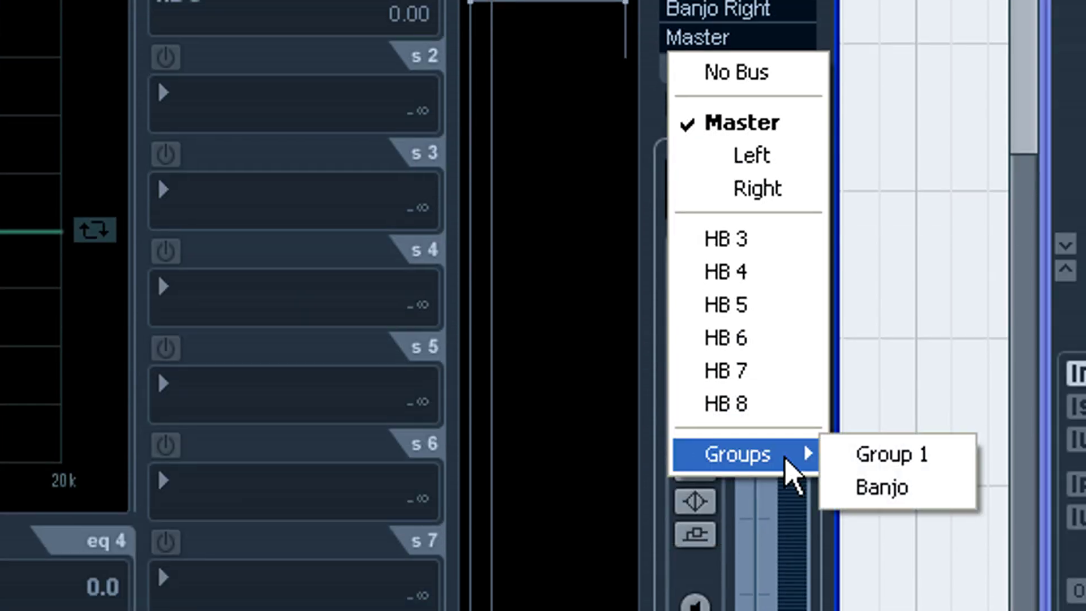
{"action": "left_click", "coordinate": [883, 488]}
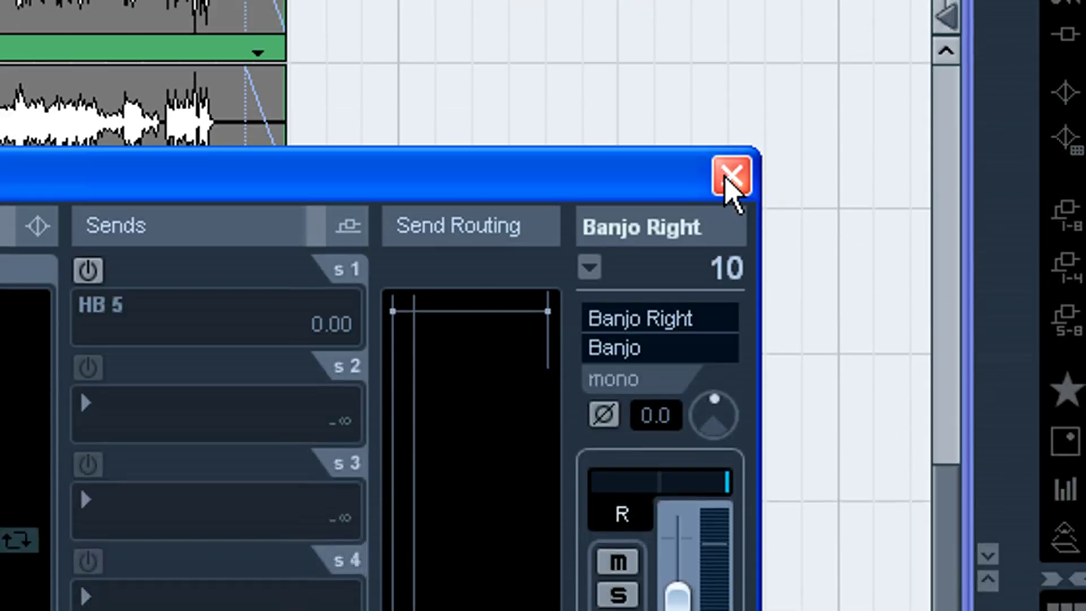
{"action": "left_click", "coordinate": [731, 177]}
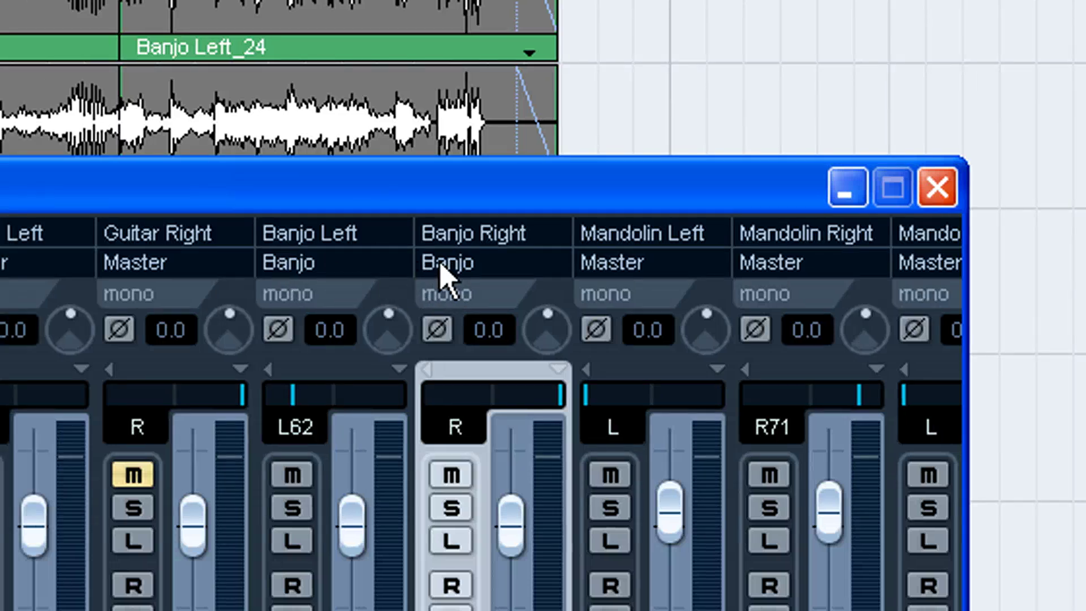
- Solo the Banjo group and its tracks and start playback
{"action": "left_click", "coordinate": [363, 266]}
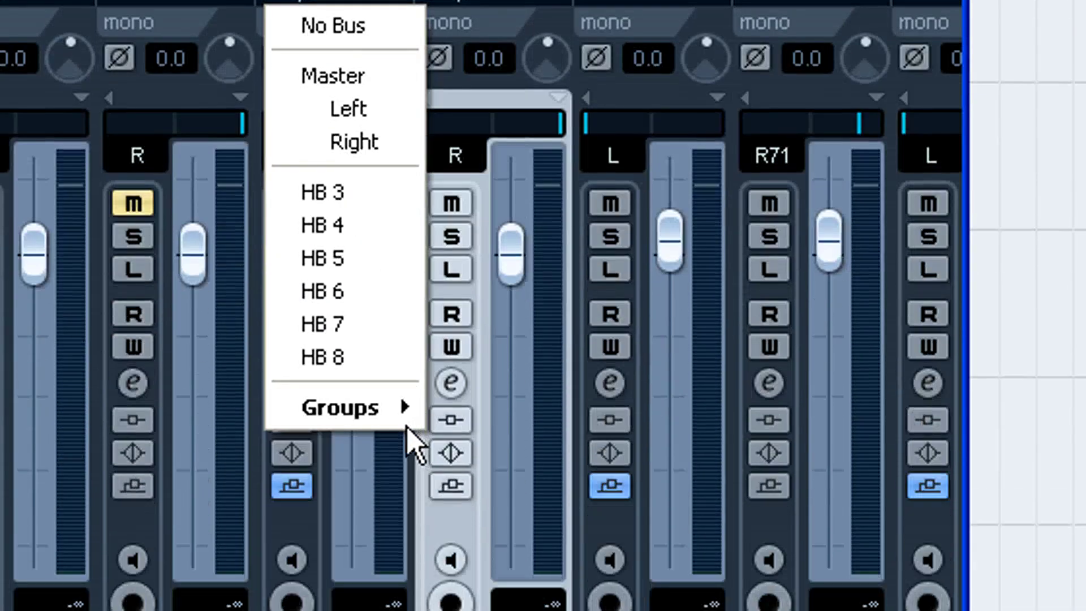
{"action": "mouse_move", "coordinate": [406, 423]}
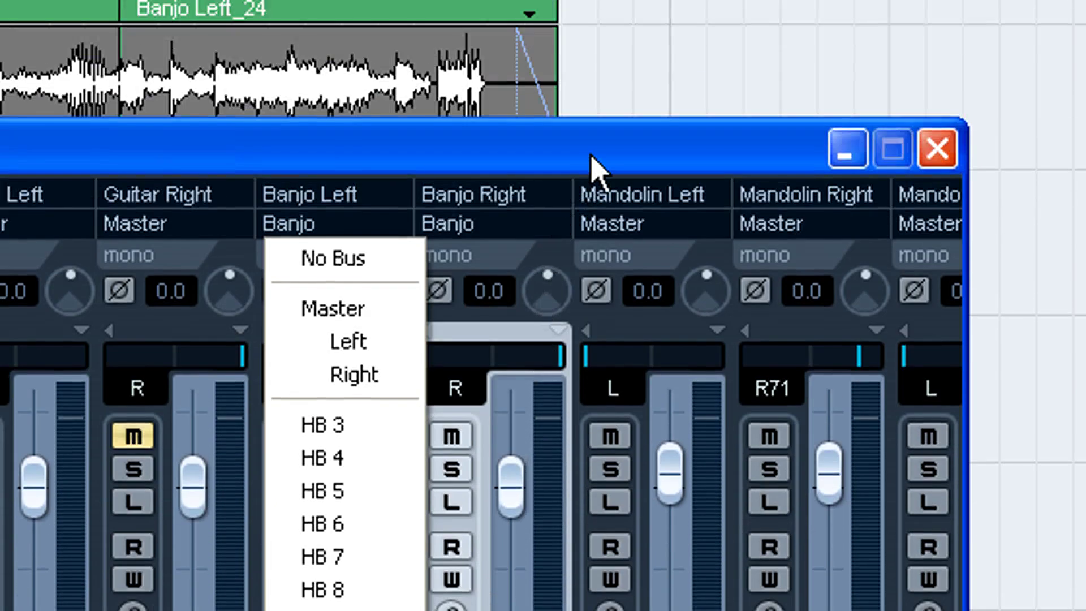
{"action": "left_click", "coordinate": [591, 156]}
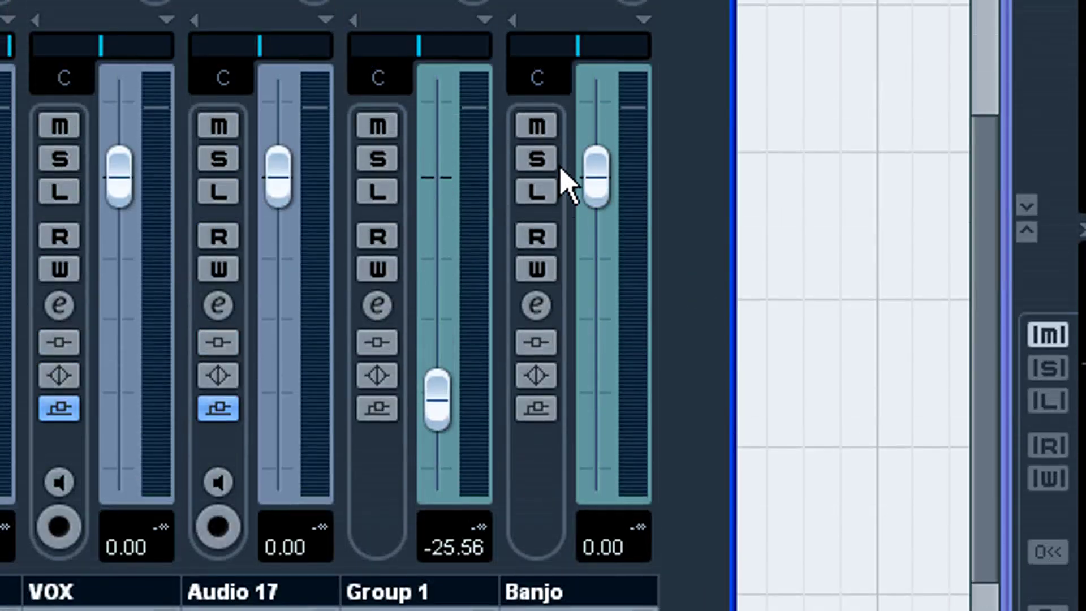
{"action": "left_click", "coordinate": [538, 160]}
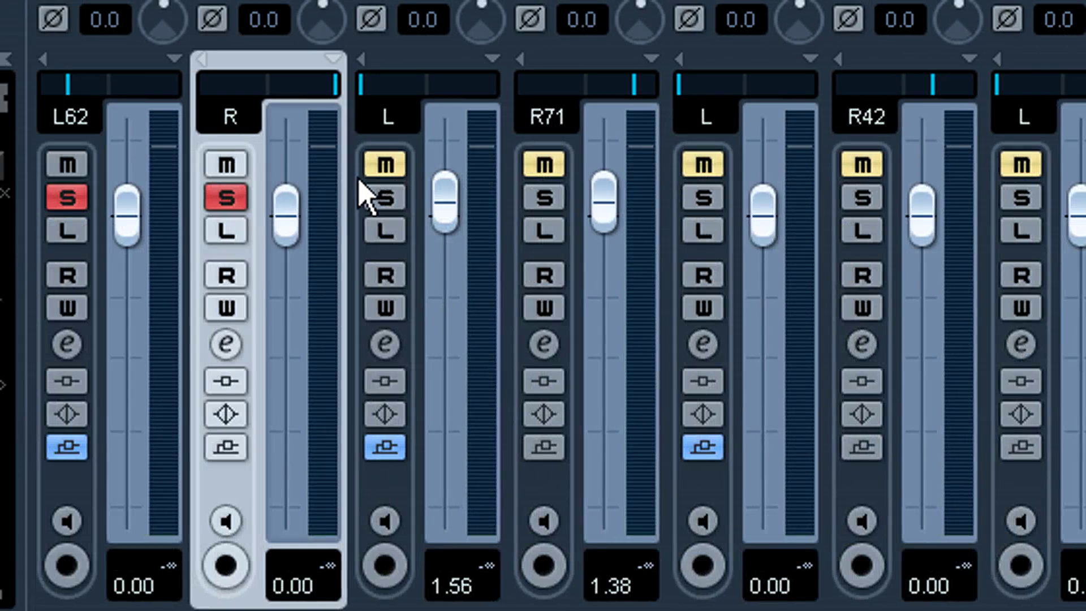
{"action": "key", "text": "space"}
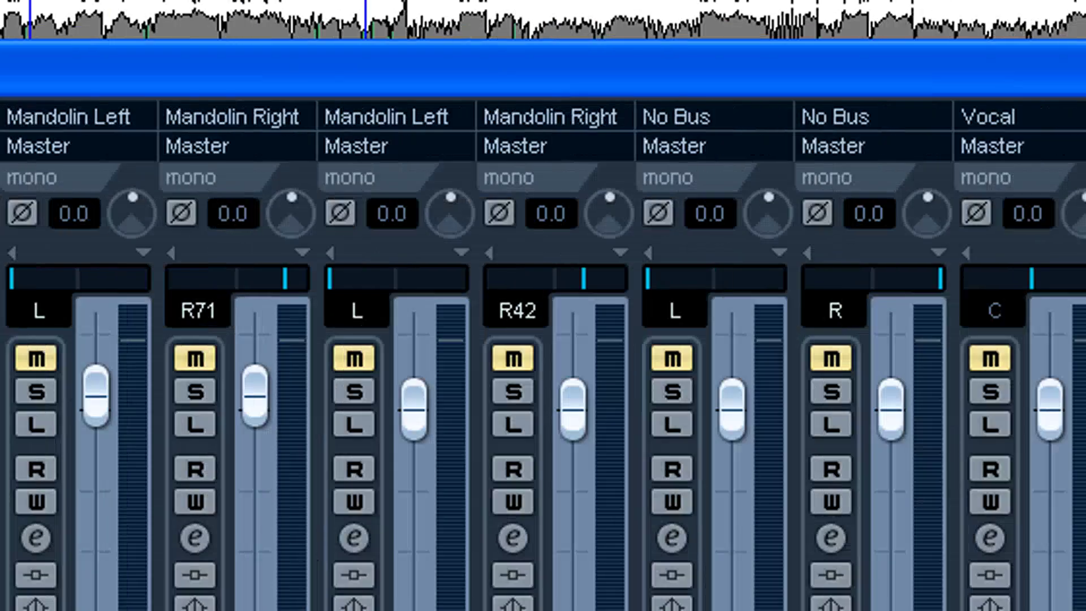
{"action": "left_click", "coordinate": [769, 391]}
{"action": "left_click", "coordinate": [769, 392]}
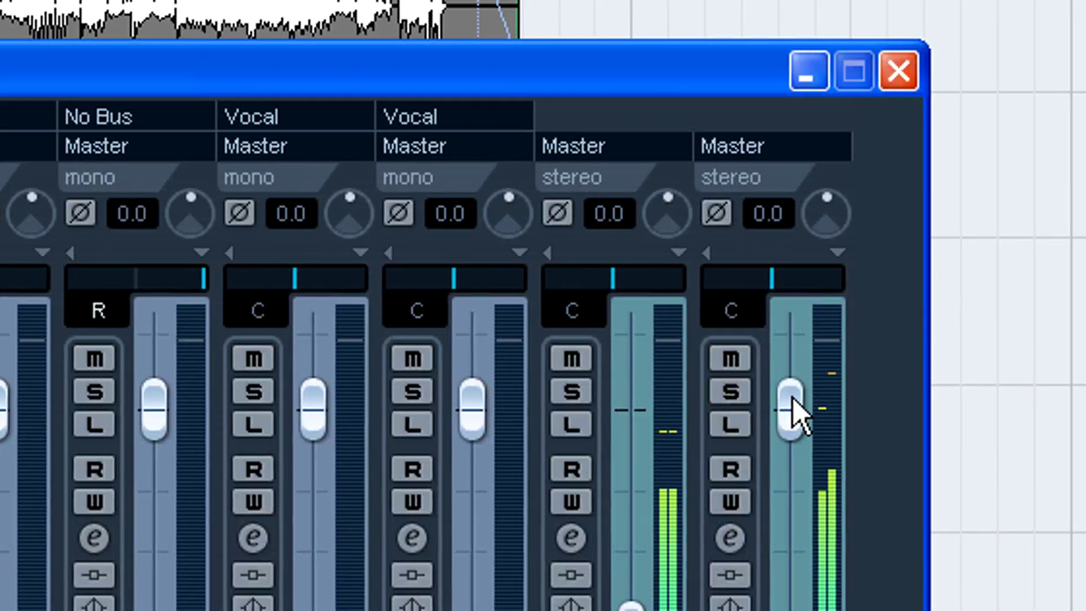
- Set the Banjo group fader to about -1.50 dB
{"action": "left_click_drag", "start_coordinate": [831, 407], "coordinate": [852, 577]}
{"action": "left_click_drag", "start_coordinate": [808, 458], "coordinate": [787, 600]}
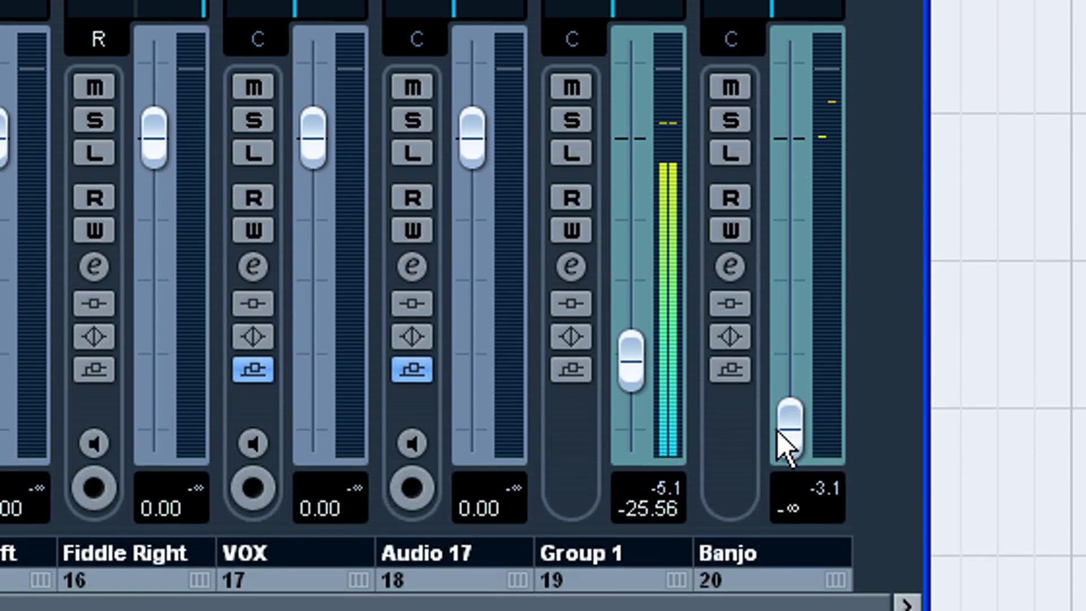
{"action": "left_click_drag", "start_coordinate": [783, 447], "coordinate": [811, 169]}
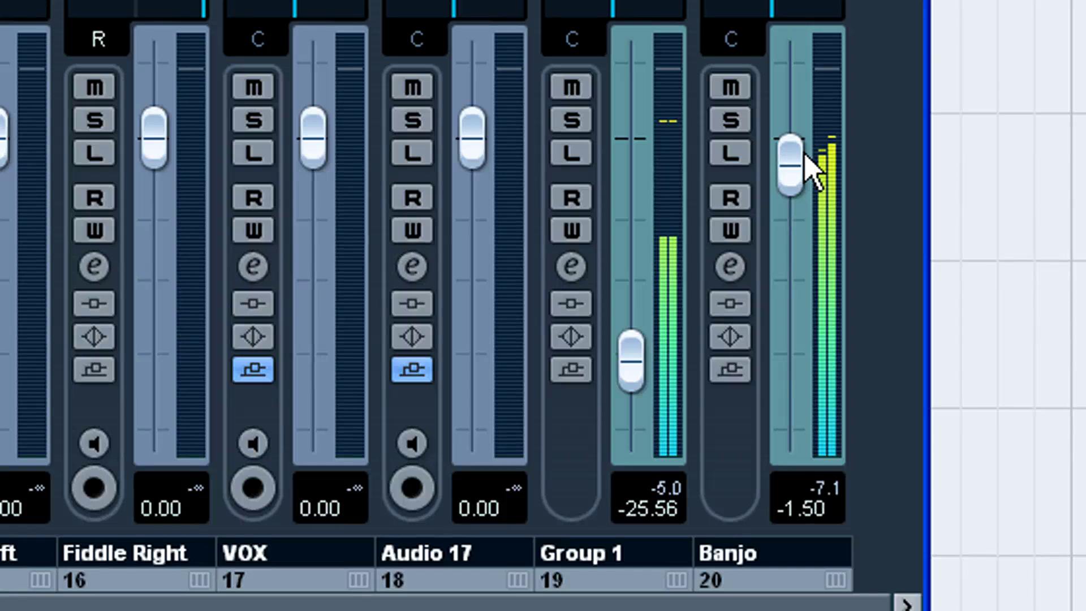